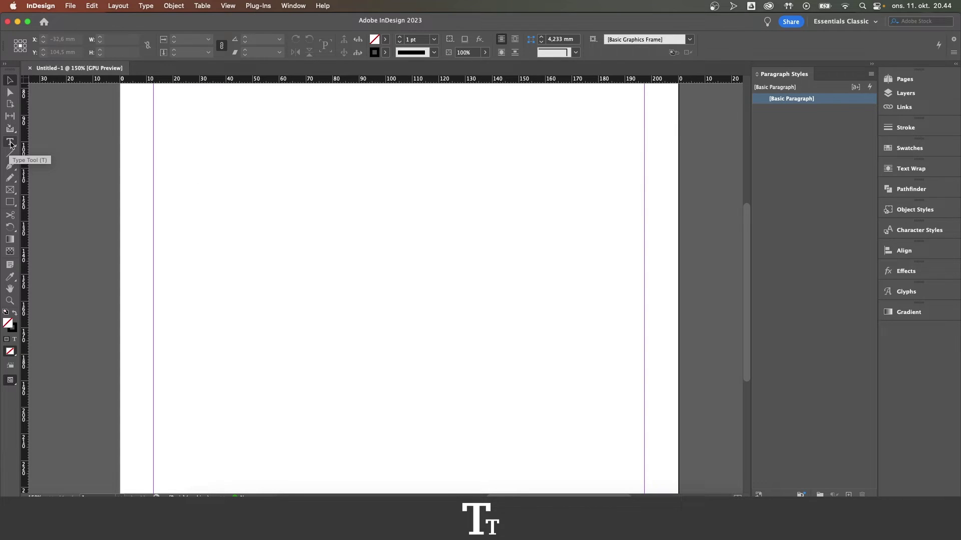
Draw a large text frame with the Type Tool across the upper middle of the page
{"action": "key", "text": "t"}
{"action": "left_click", "coordinate": [10, 143]}
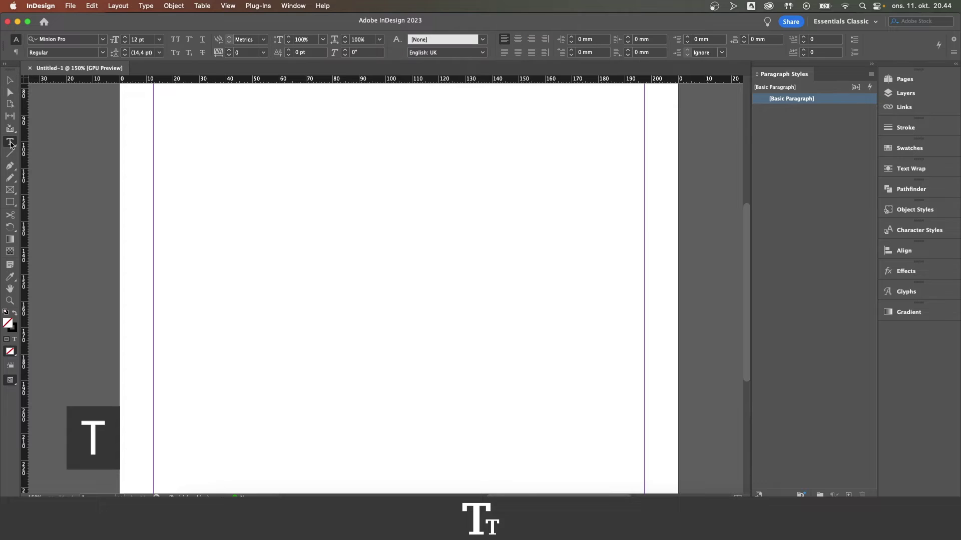
{"action": "left_click_drag", "start_coordinate": [222, 157], "coordinate": [583, 356]}
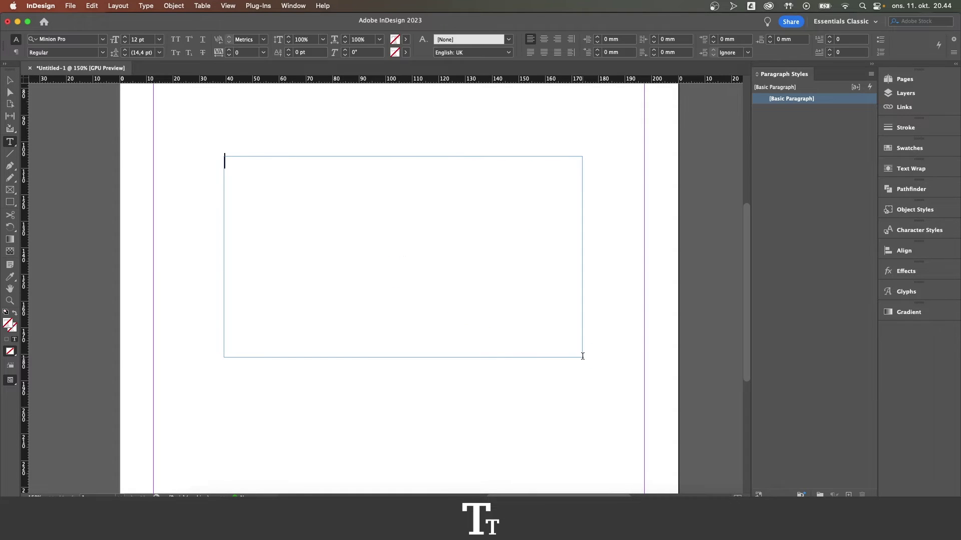
Fill the empty text frame with placeholder text from its context menu
{"action": "right_click", "coordinate": [228, 161]}
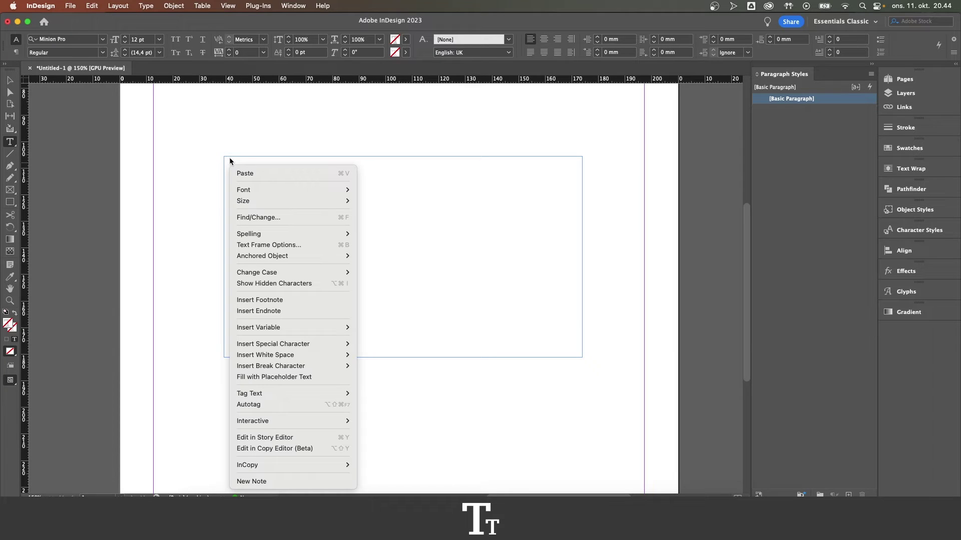
{"action": "left_click", "coordinate": [296, 379]}
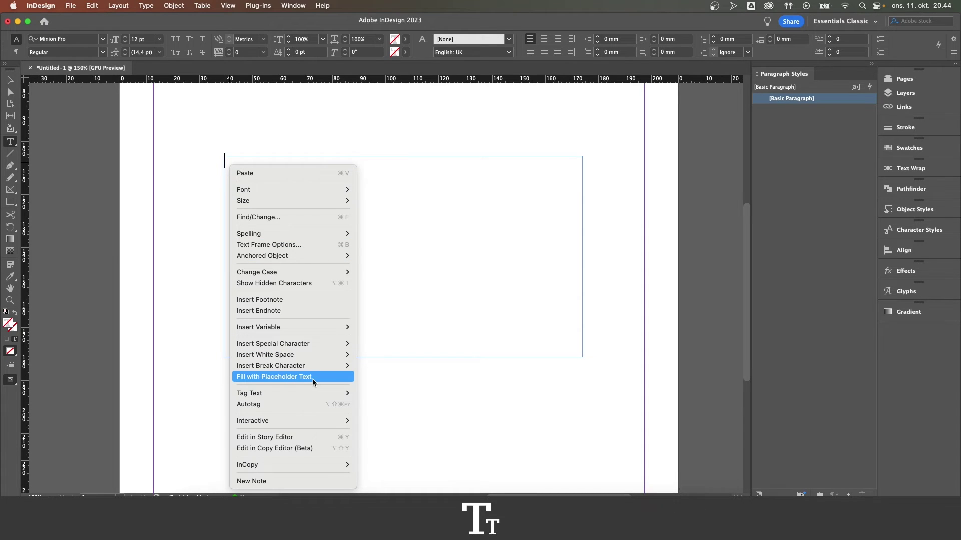
{"action": "left_click", "coordinate": [312, 379]}
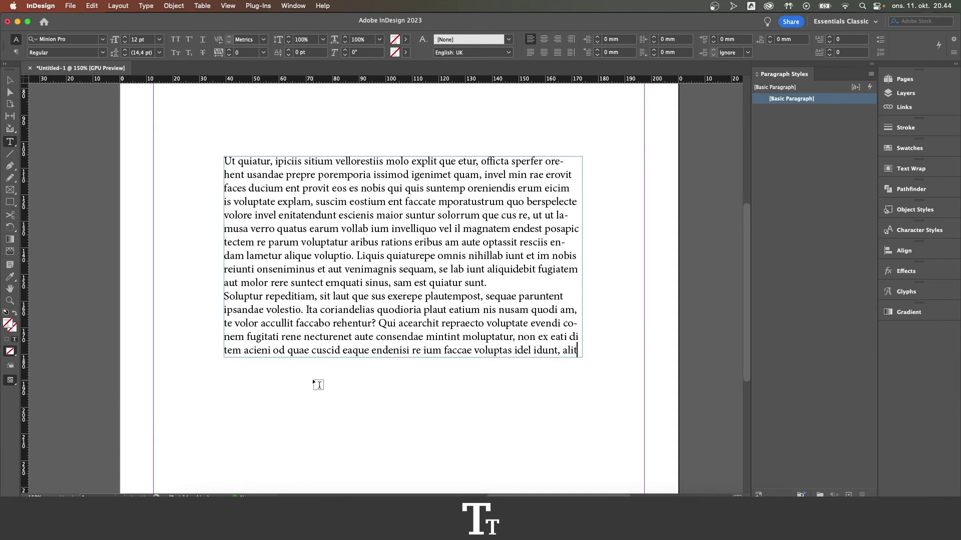